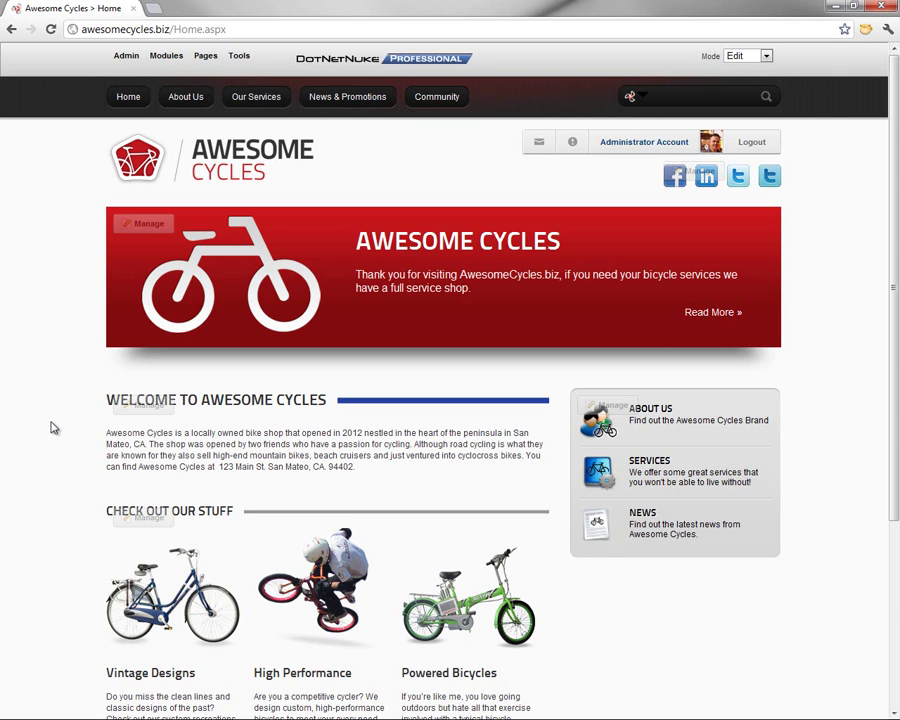
- Go to the Community page from the Awesome Cycles home page's main navigation
click(431, 97)
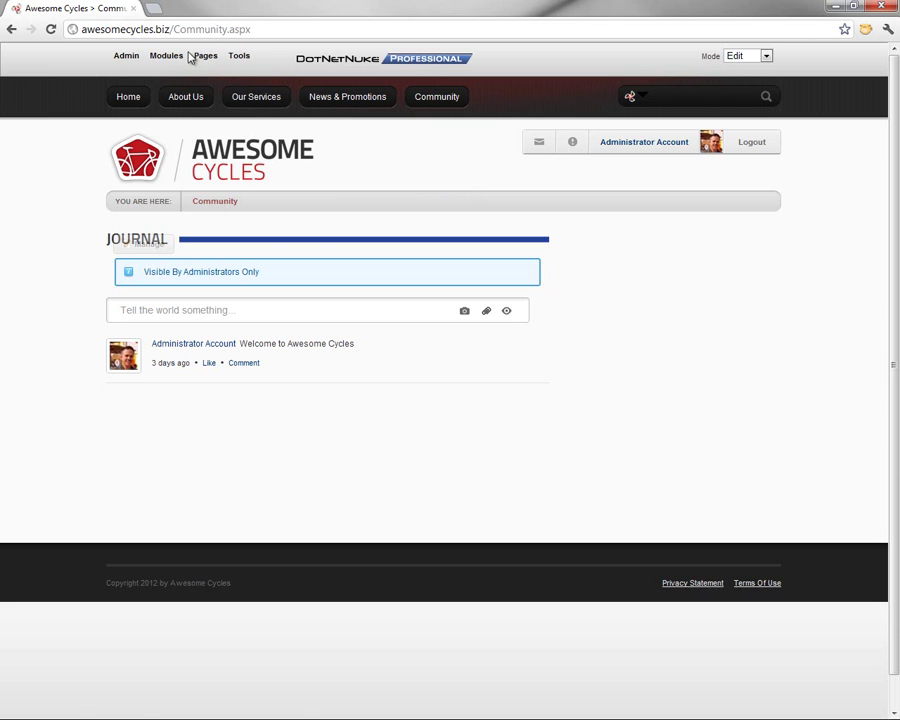
- Add a Member Directory module from All Categories to the RightPane of the Community page
mouse_move(172, 58)
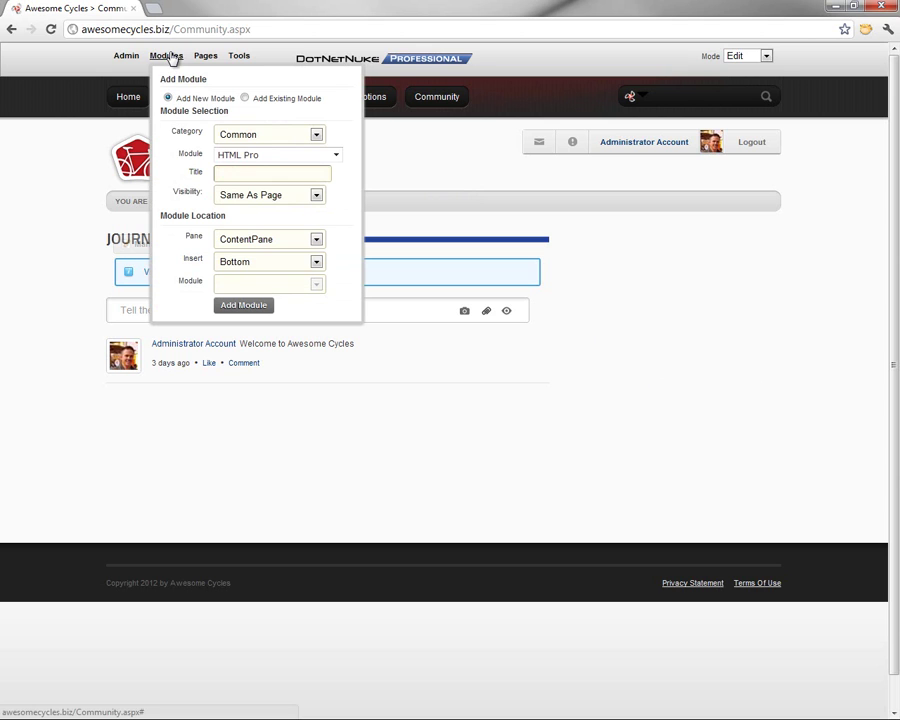
click(265, 136)
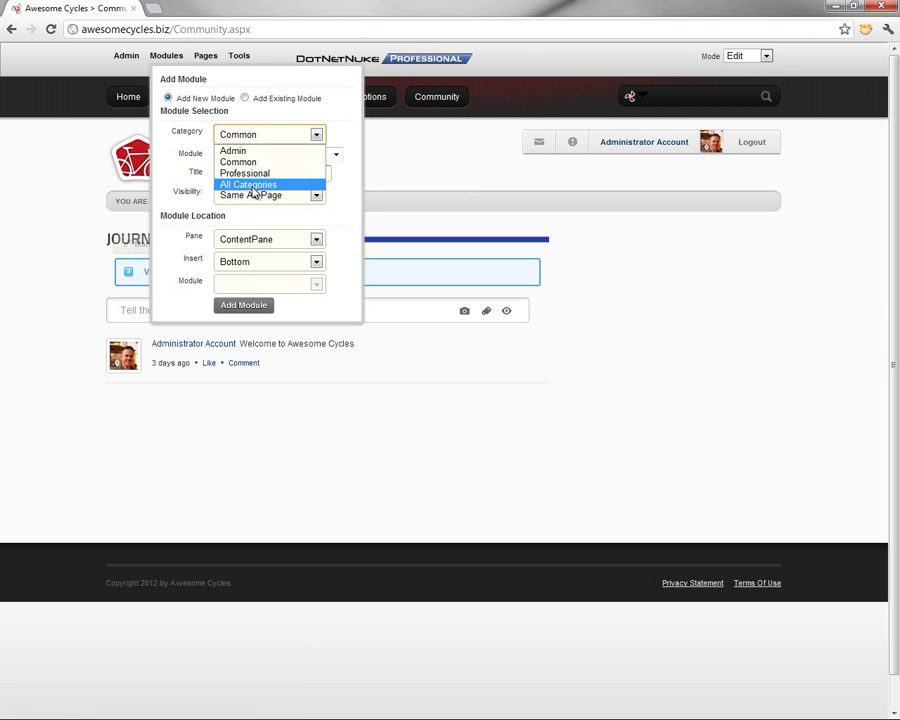
click(255, 185)
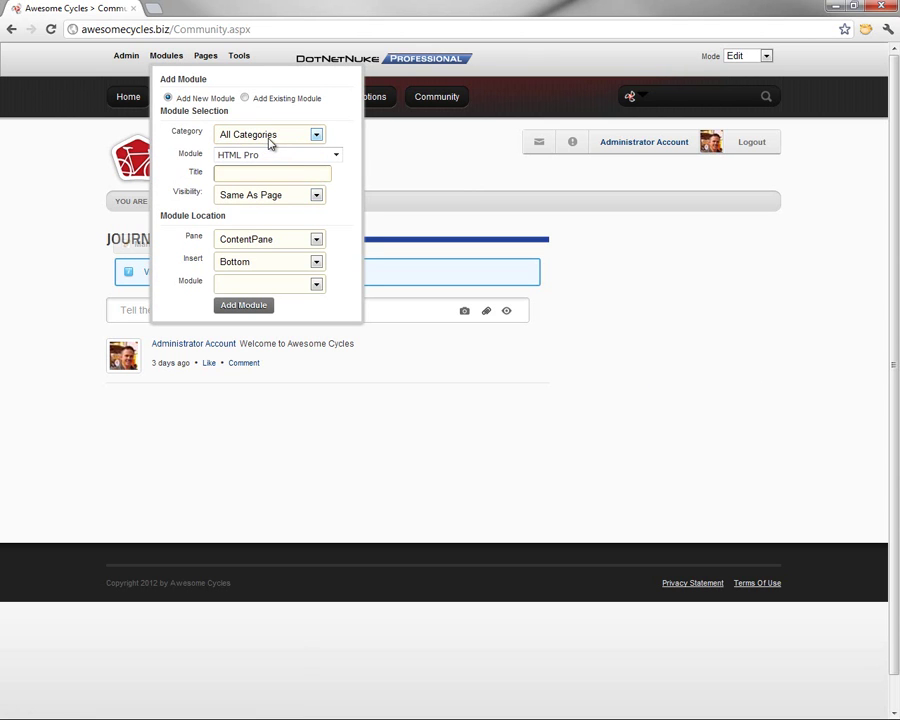
click(280, 156)
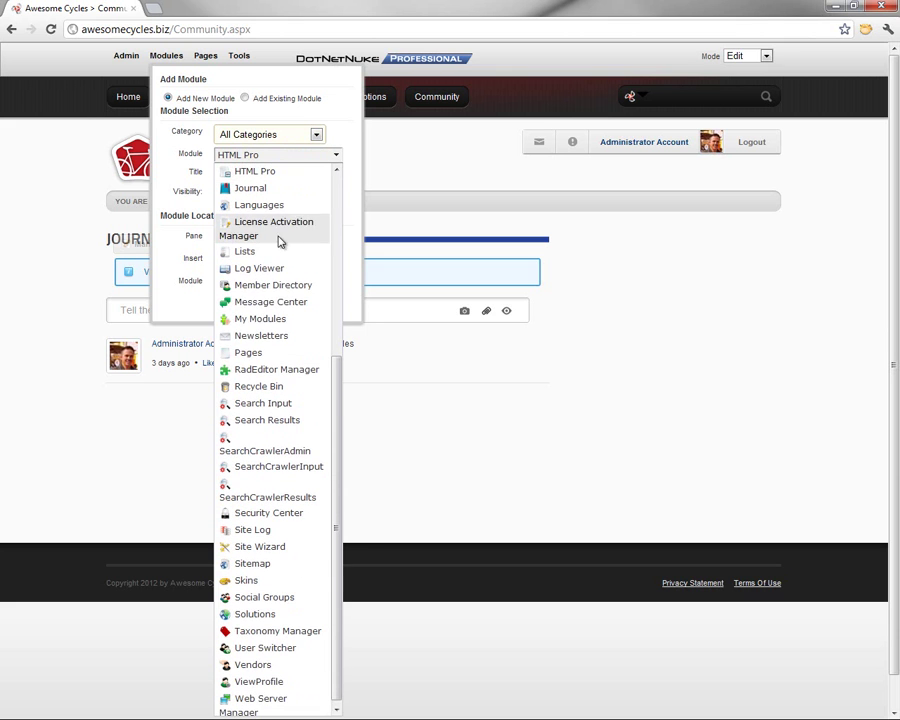
click(282, 286)
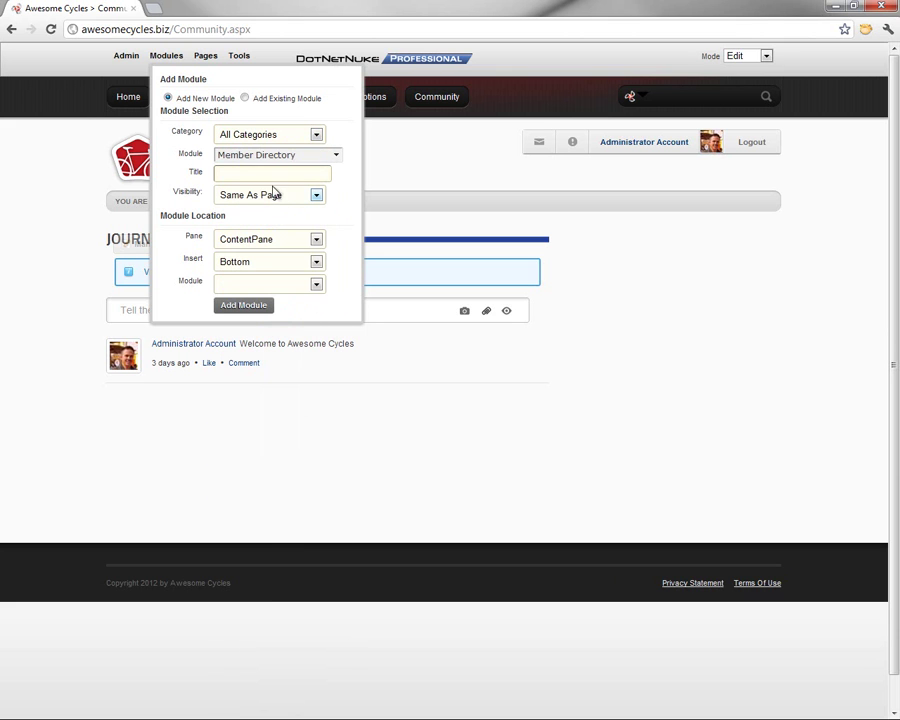
click(273, 175)
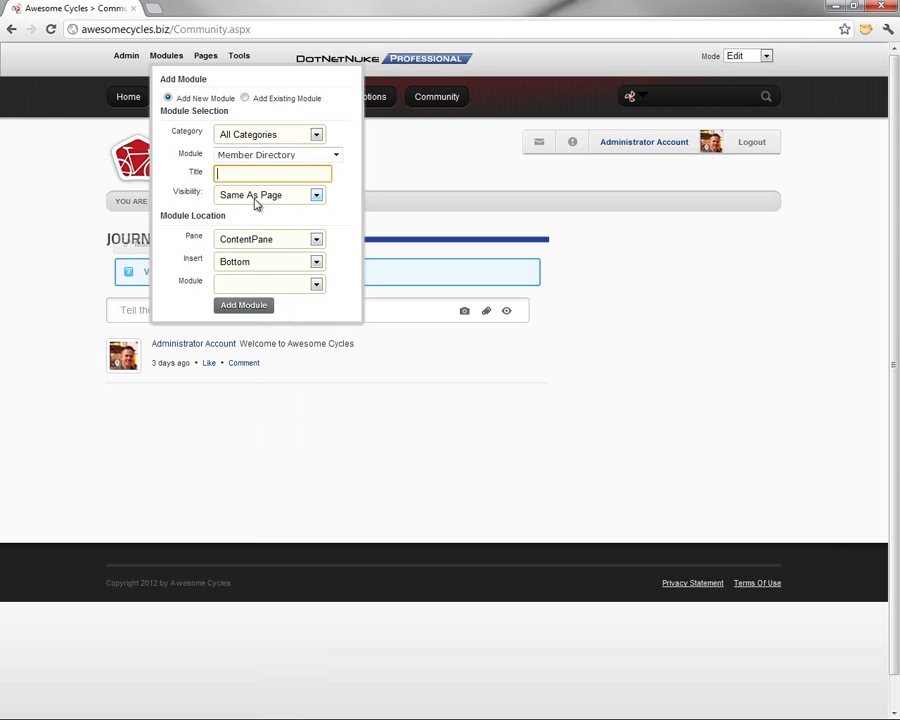
click(271, 243)
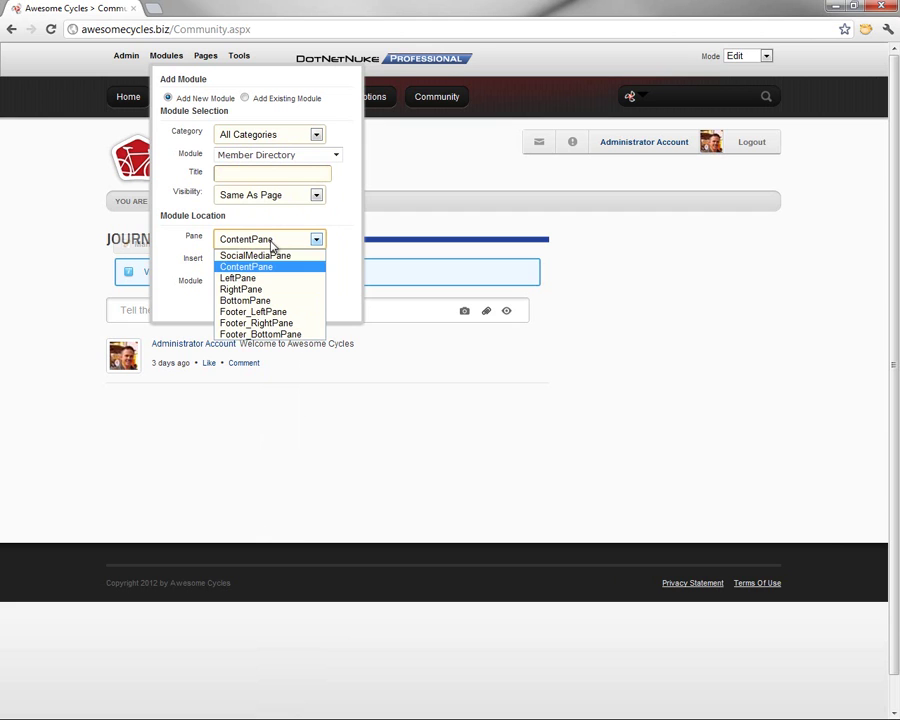
click(251, 290)
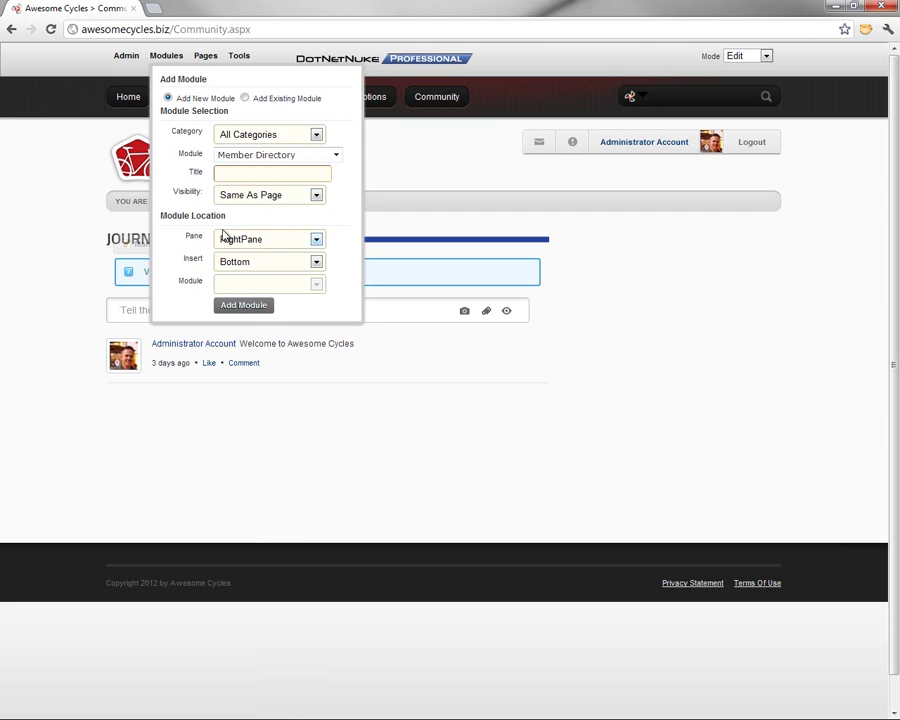
click(250, 307)
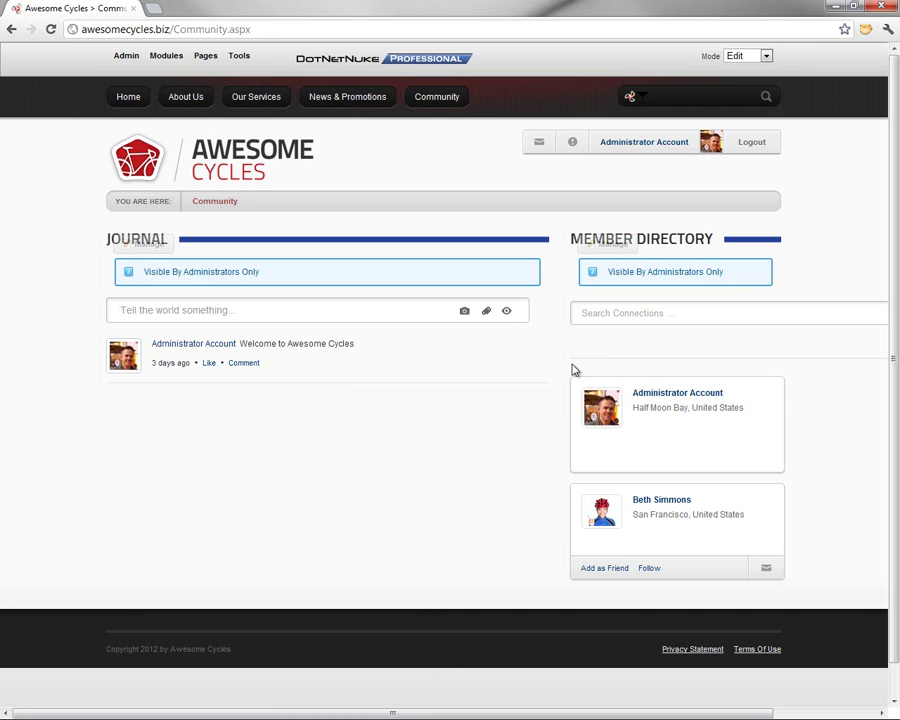
mouse_move(619, 429)
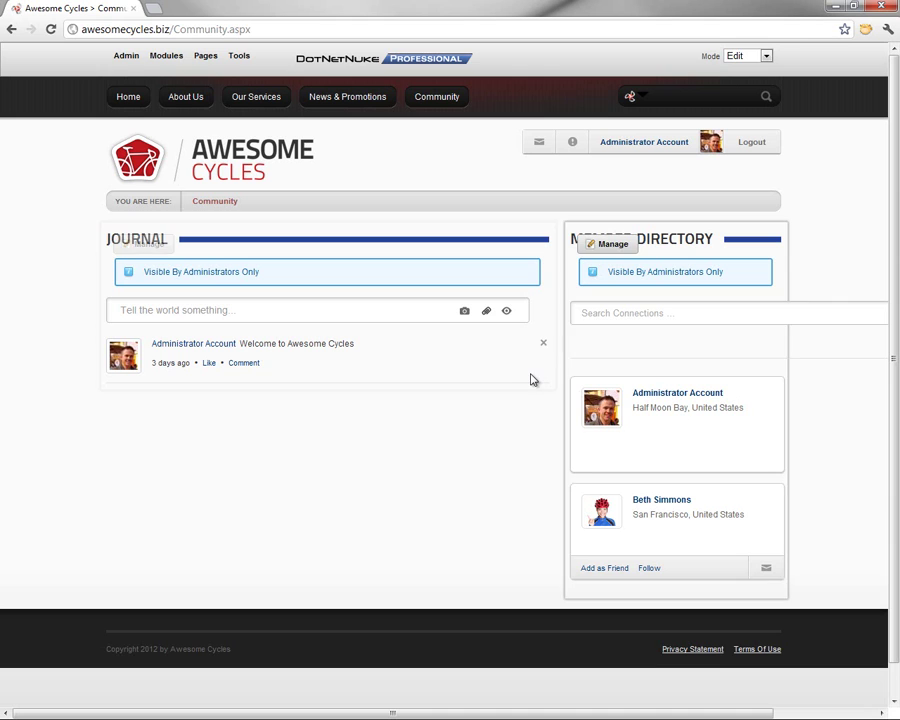
mouse_move(532, 380)
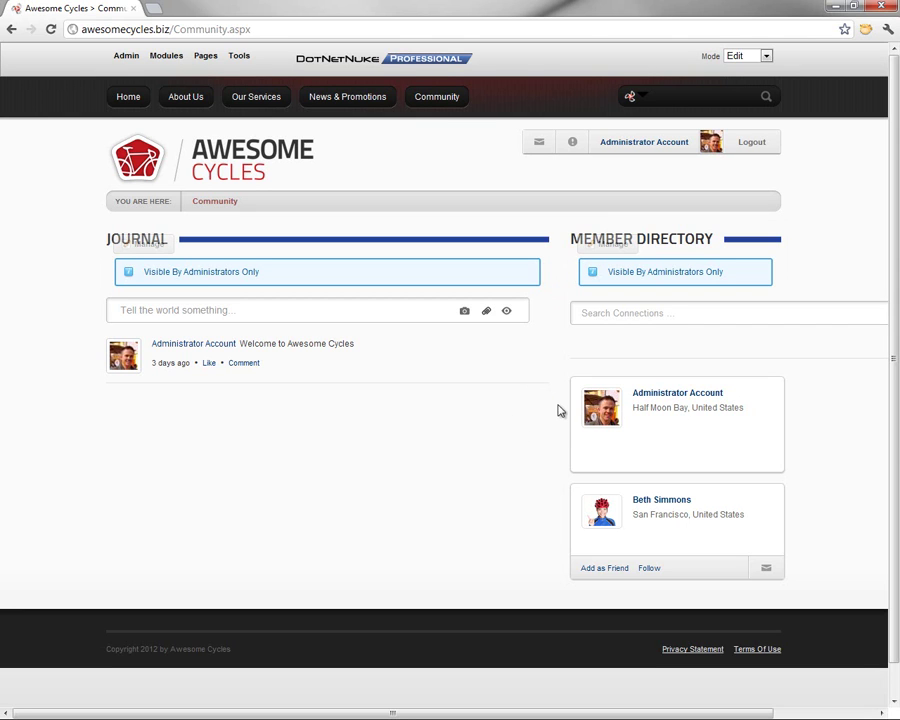
- Leave Display Search unchecked in the Member Directory's Search Settings and save with Update
mouse_move(617, 244)
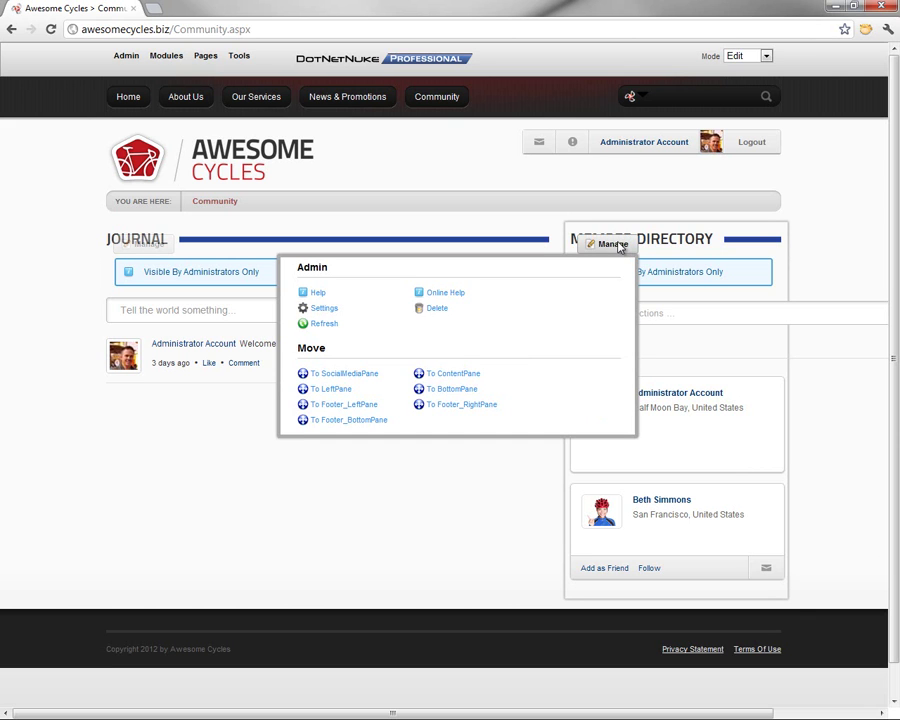
click(322, 309)
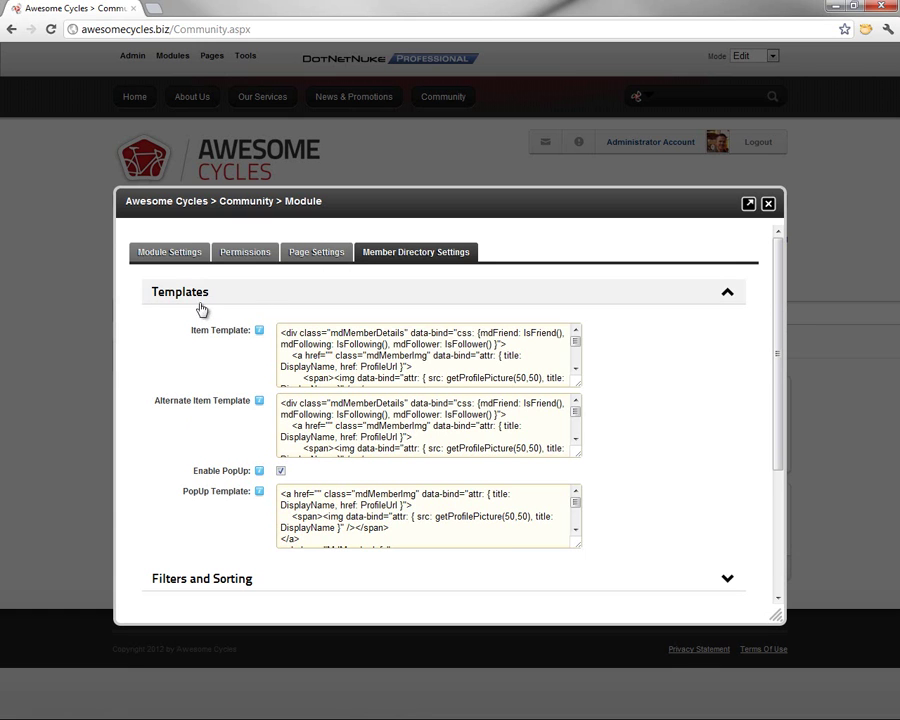
scroll(184, 430, down, 2)
click(210, 420)
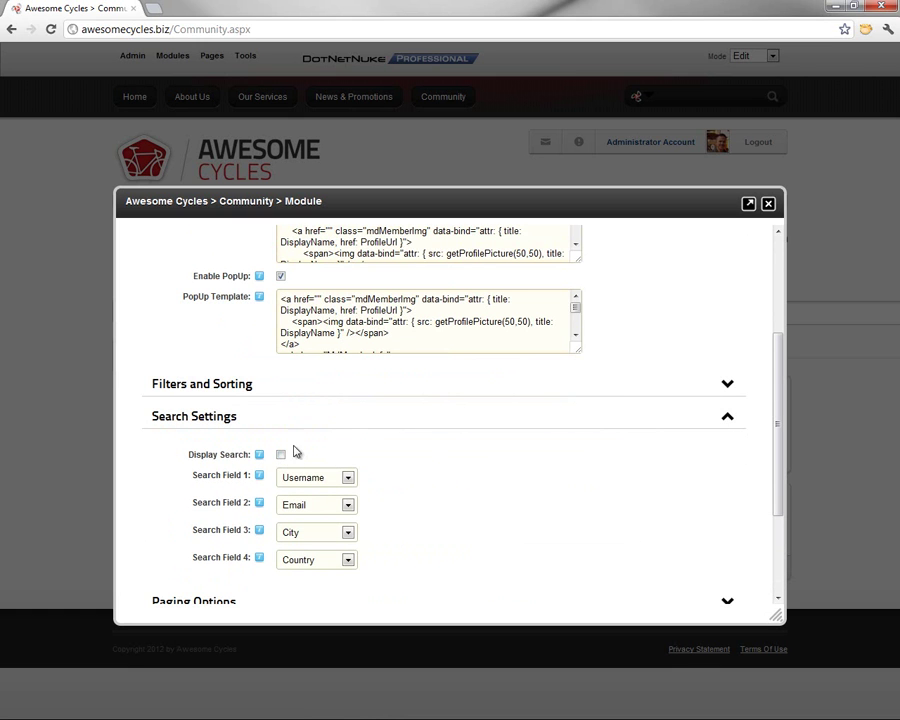
mouse_move(216, 459)
scroll(219, 460, down, 2)
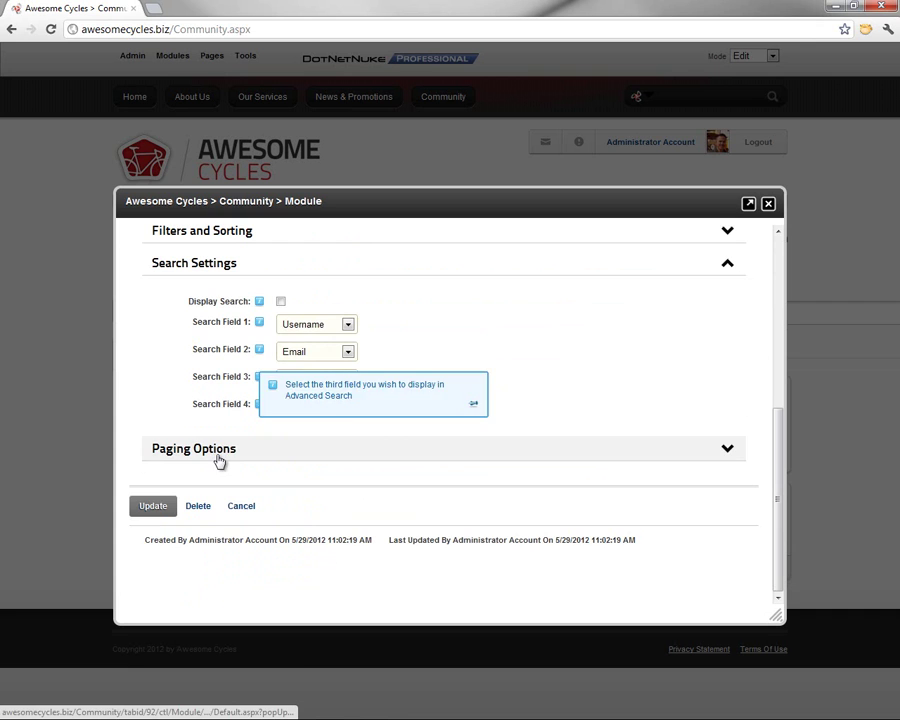
click(153, 509)
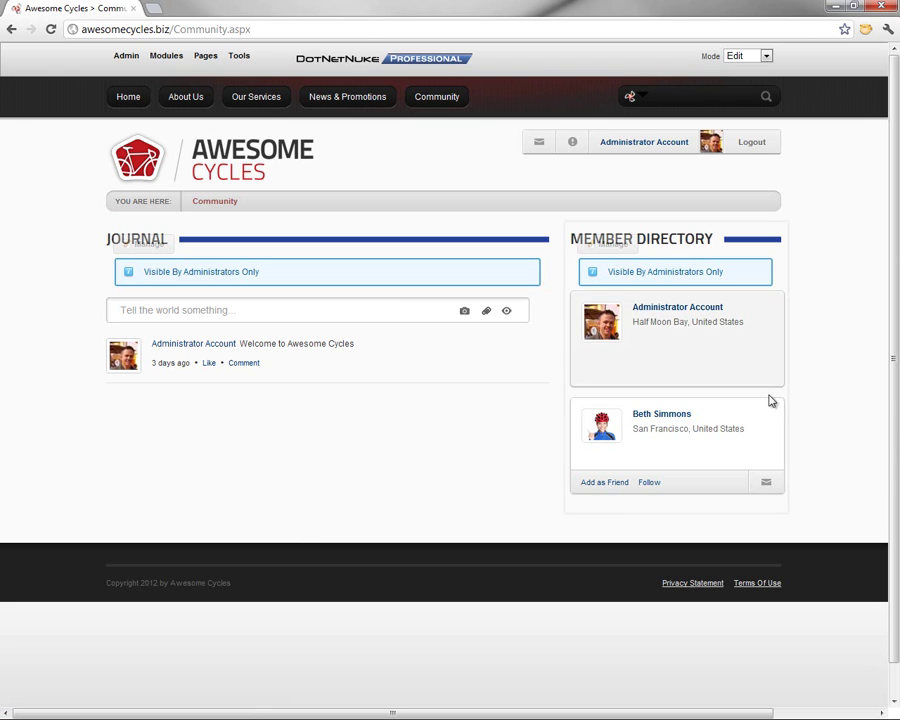
- Bring up the Member Directory's Manage menu showing its Admin and Move options
mouse_move(737, 354)
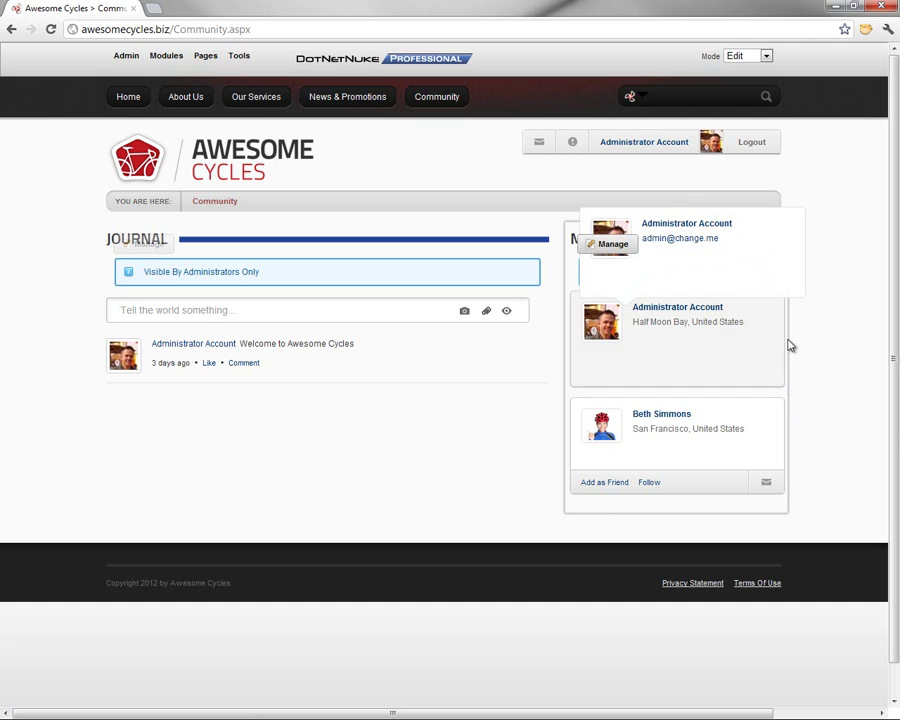
mouse_move(740, 427)
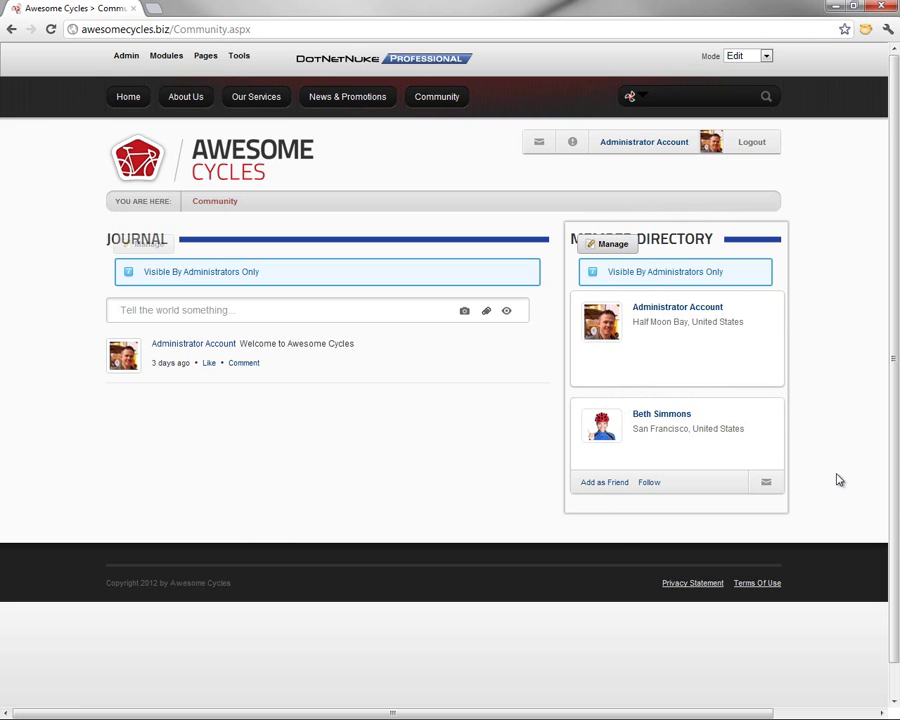
mouse_move(617, 488)
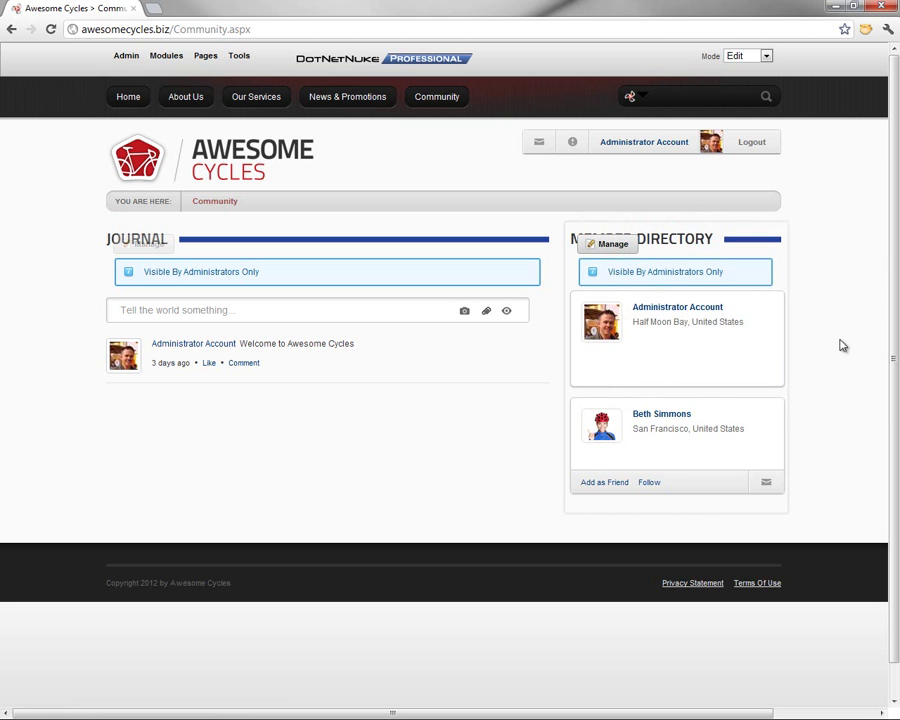
- Open the Member Directory settings and enlarge the Item Template box to read its markup
mouse_move(583, 248)
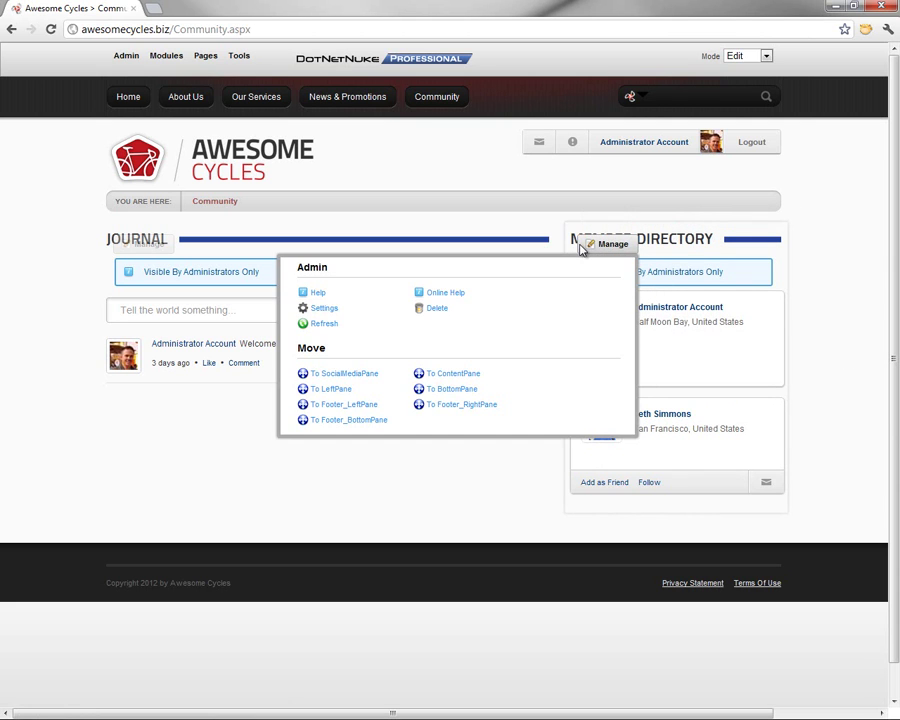
click(319, 313)
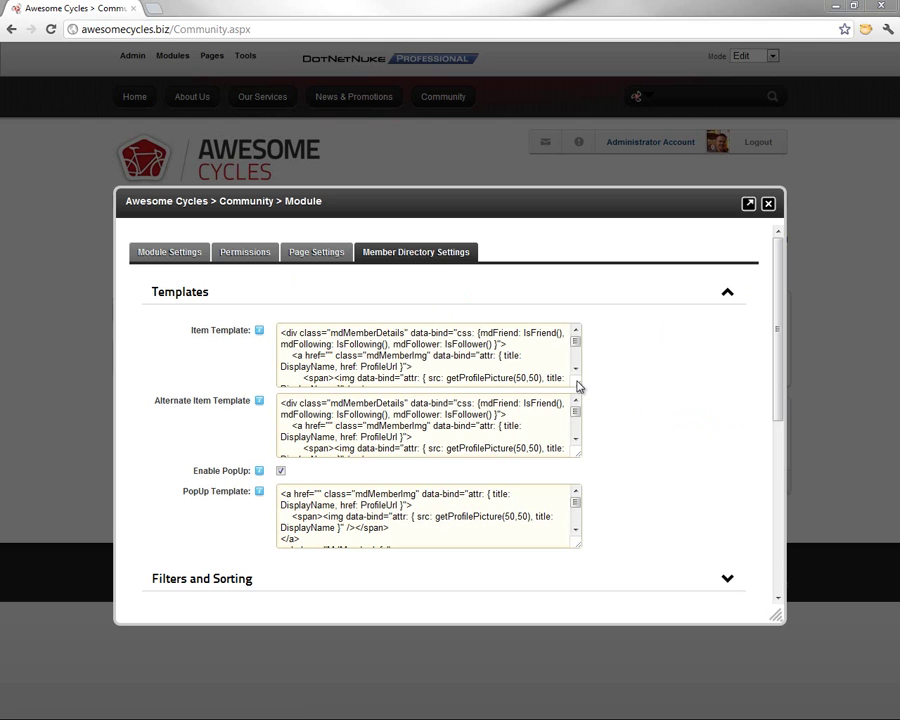
drag(580, 384, 638, 551)
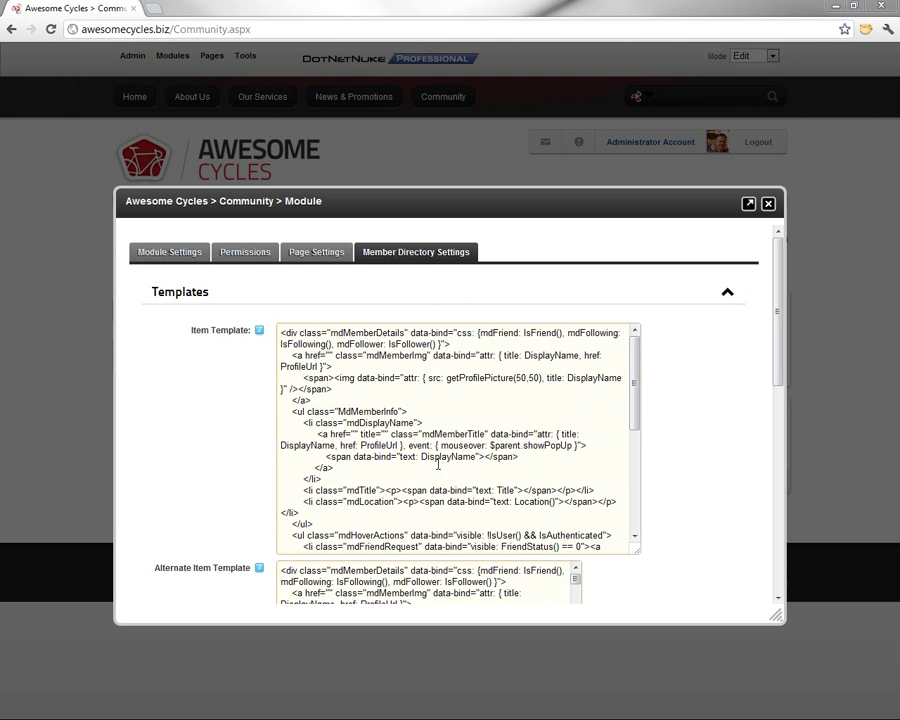
- Paste the mdWebsite list item on a new line after the mdLocation line
click(400, 501)
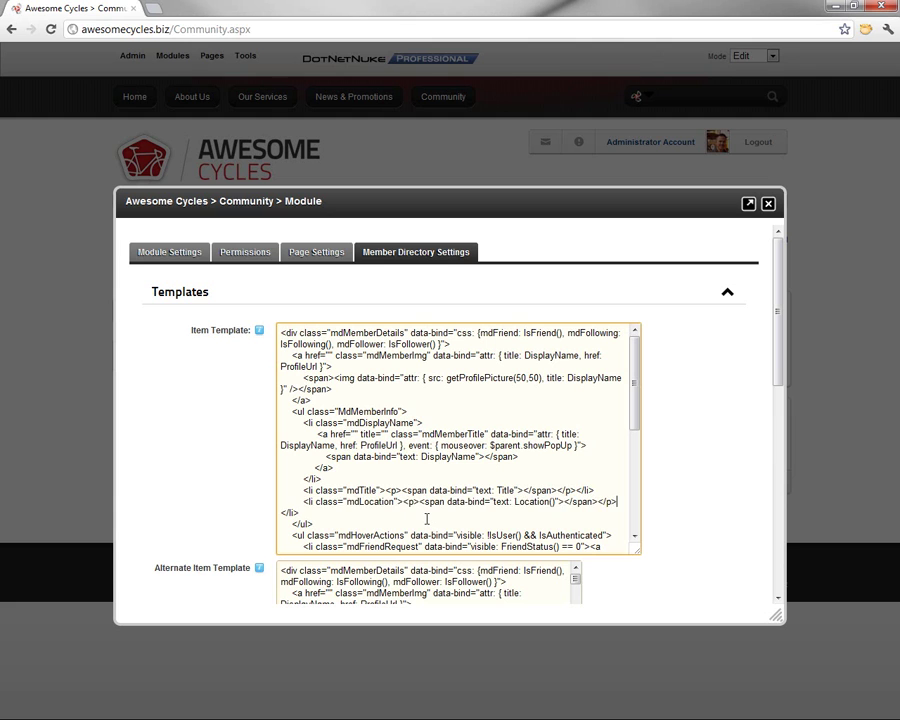
key(shift+Home)
key(End)
key(Return)
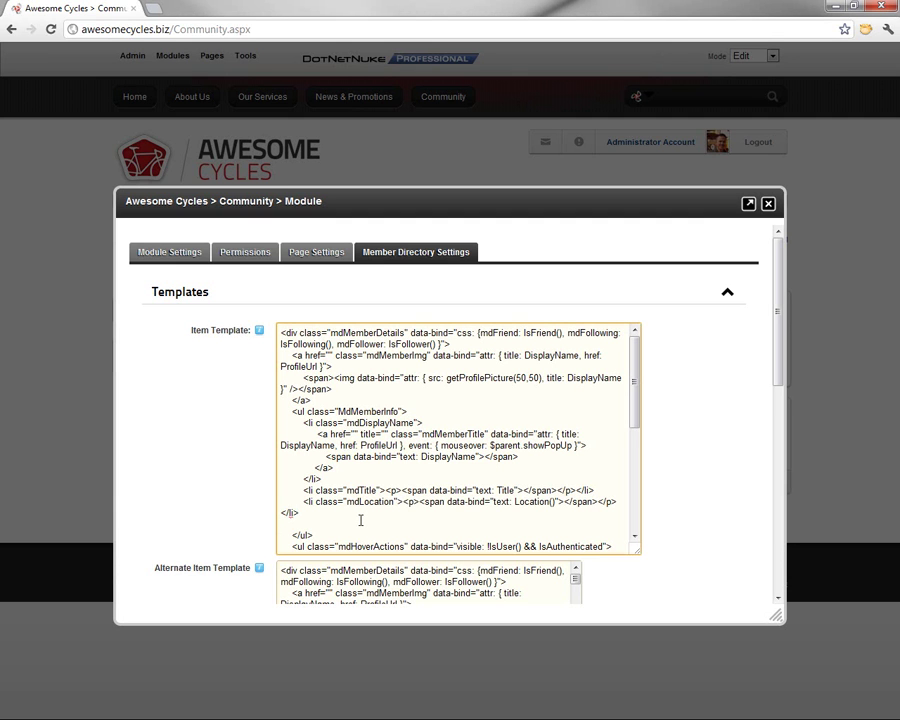
text(<li class="mdWebsite"><p> <a href="" data-bind="attr: { title: Website(), href: Website() }"><span data-bind="text: Website()"></span></a></p></li>)
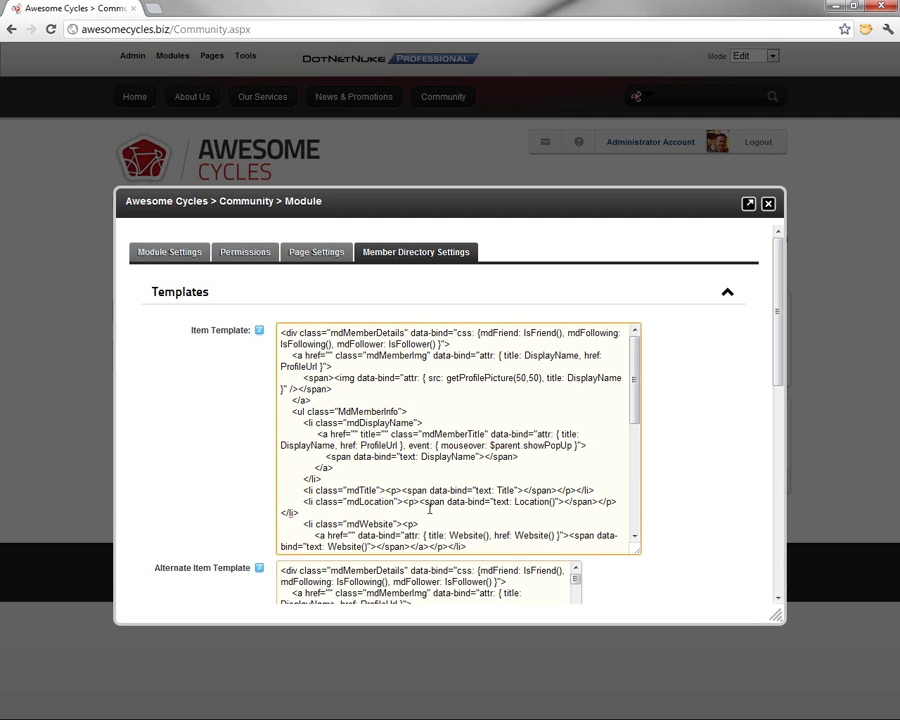
- Tidy the pasted website link line by adding a space between href and data-bind
scroll(637, 418, down, 1)
scroll(637, 418, down, 1)
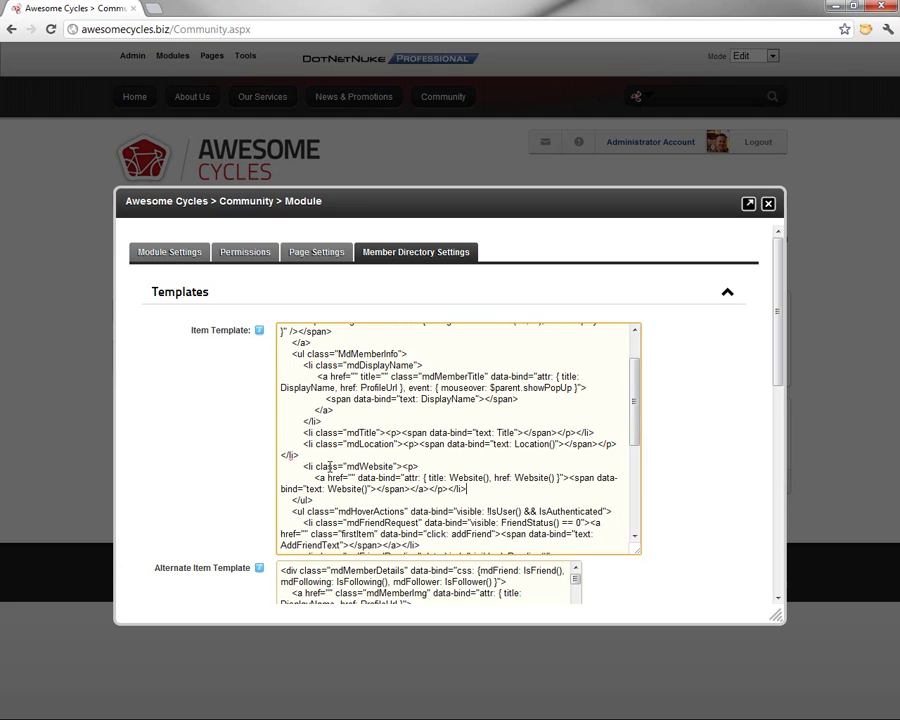
double_click(367, 467)
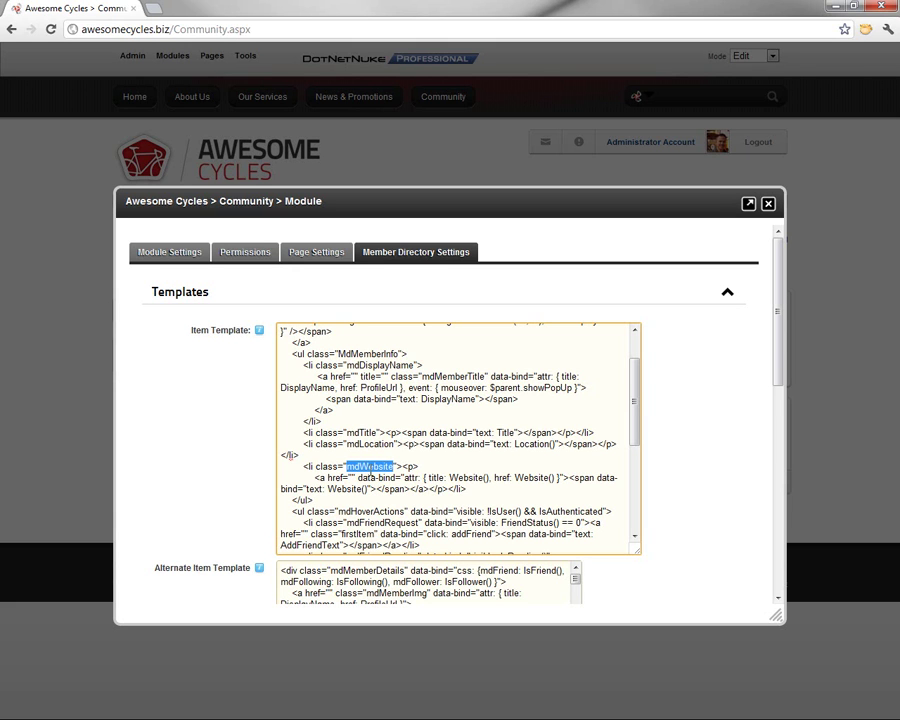
click(374, 468)
click(340, 481)
click(314, 478)
click(356, 478)
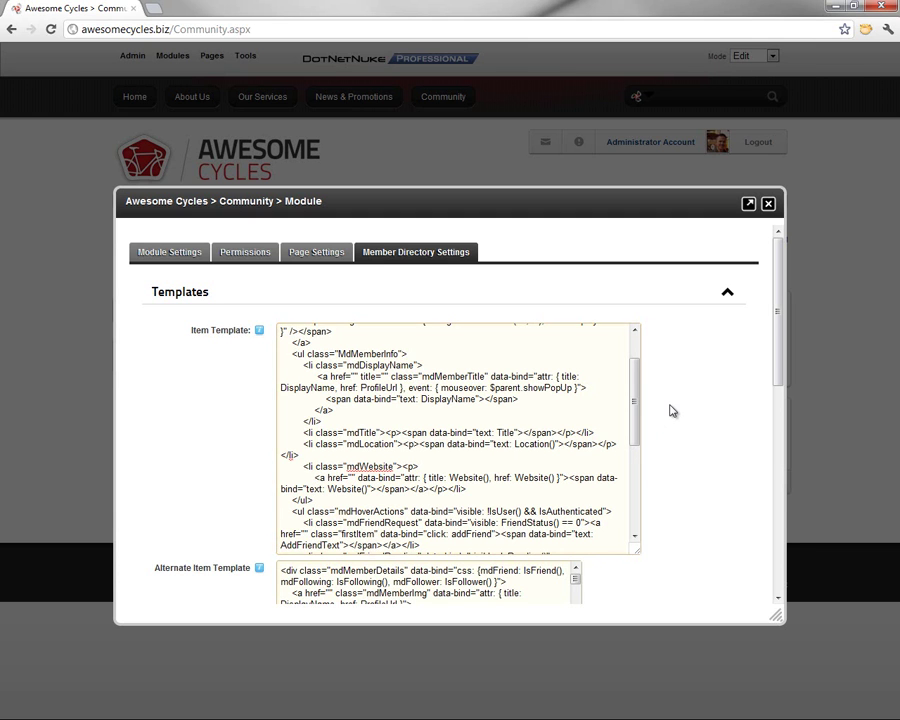
- Paste the mdWebsite item after mdLocation in the Alternate Item Template and save with Update
scroll(672, 410, down, 3)
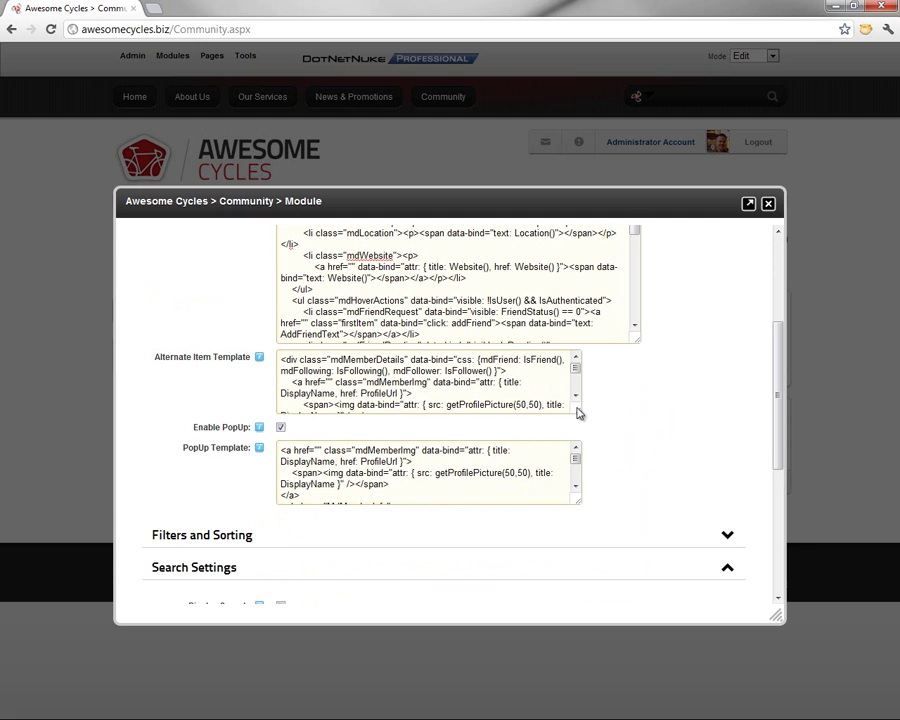
drag(577, 413, 648, 548)
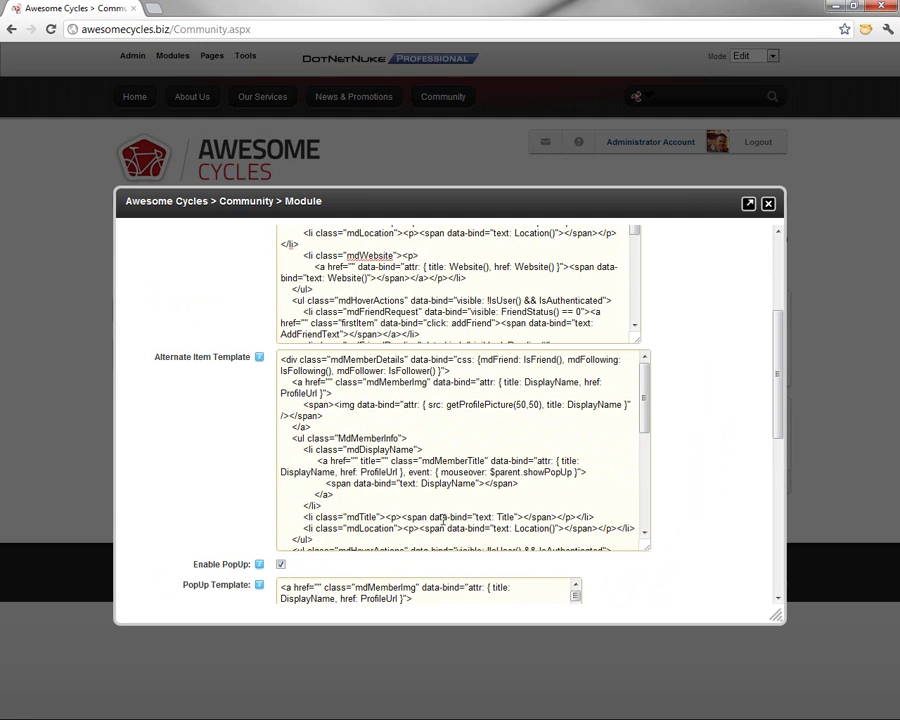
click(378, 533)
key(End)
text(<li class="mdWebsite"><p> <a href="" data-bind="attr: { title: Website(), href: Website() }"><span data-bind="text: Website()"></span></a></p></li>)
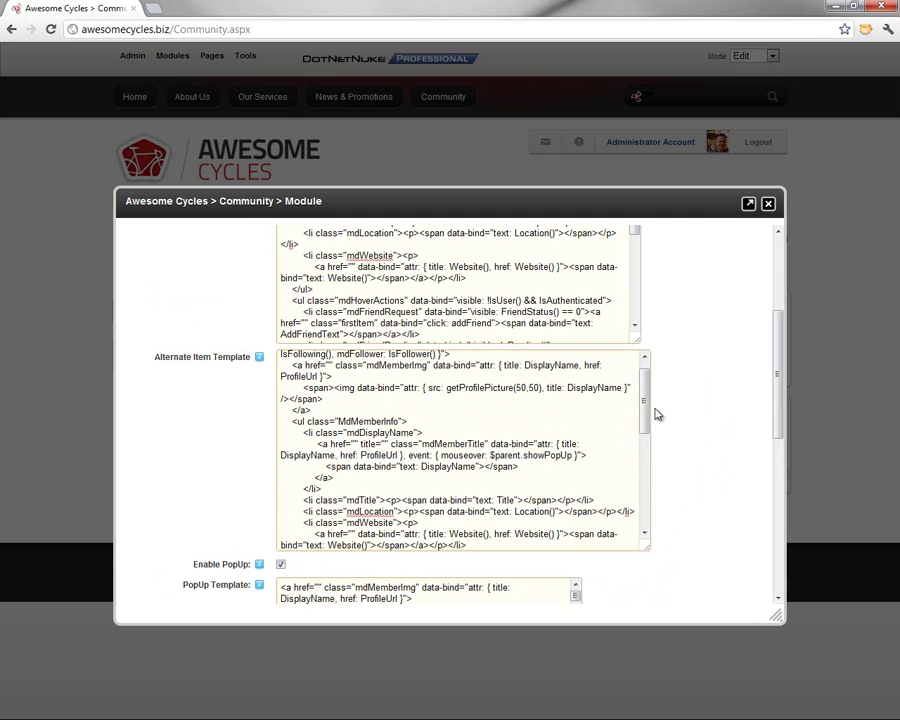
scroll(675, 416, down, 3)
scroll(600, 414, down, 2)
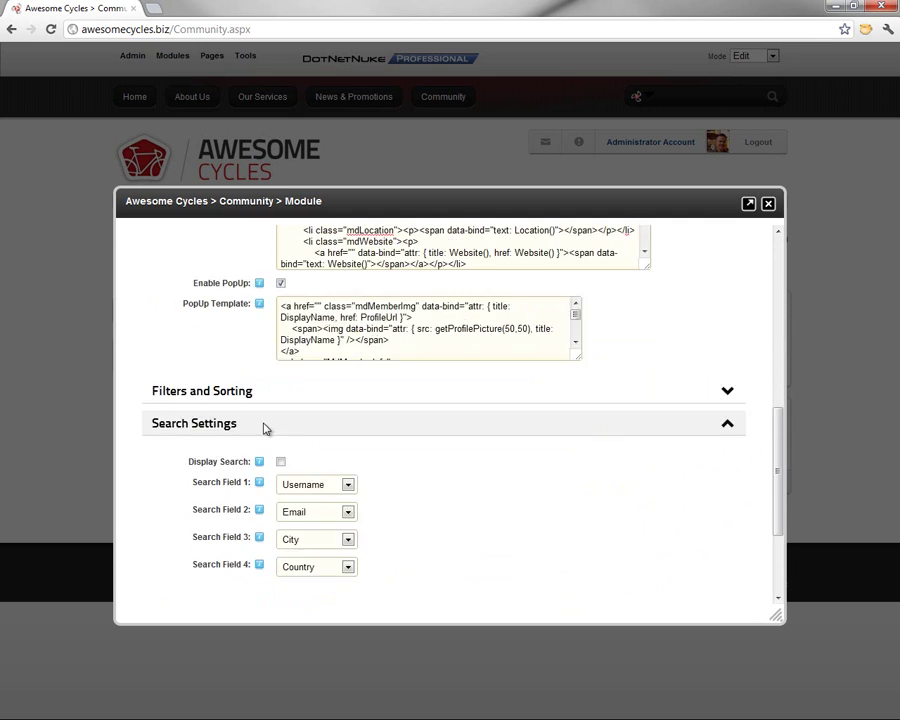
click(148, 597)
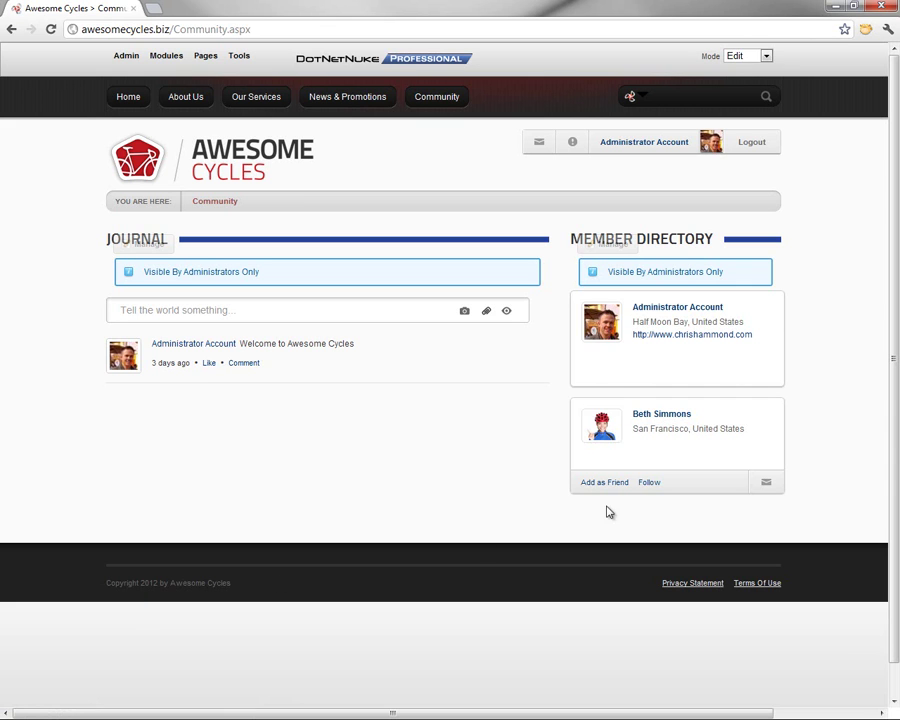
mouse_move(643, 366)
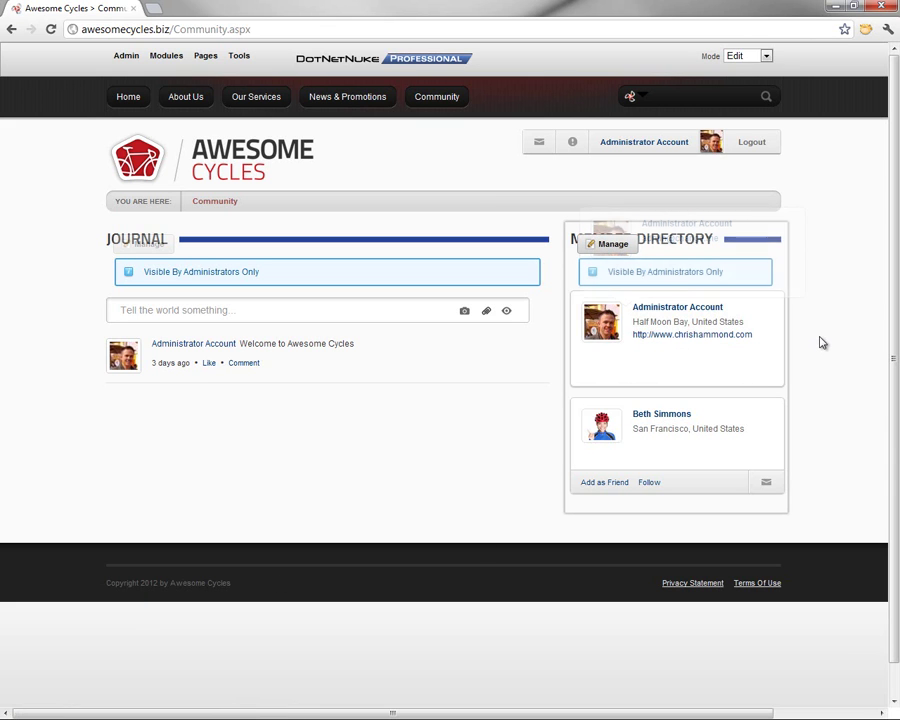